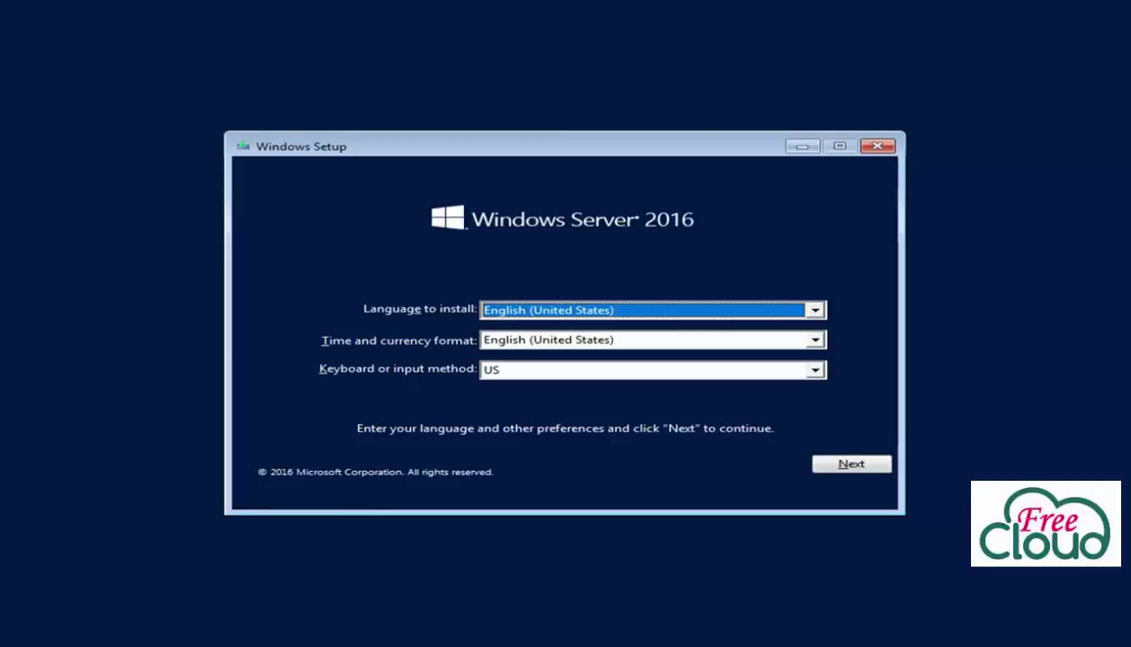
Keep the default language and keyboard, then choose Windows Server 2016 Standard Evaluation (Desktop Experience)
click(851, 464)
click(571, 333)
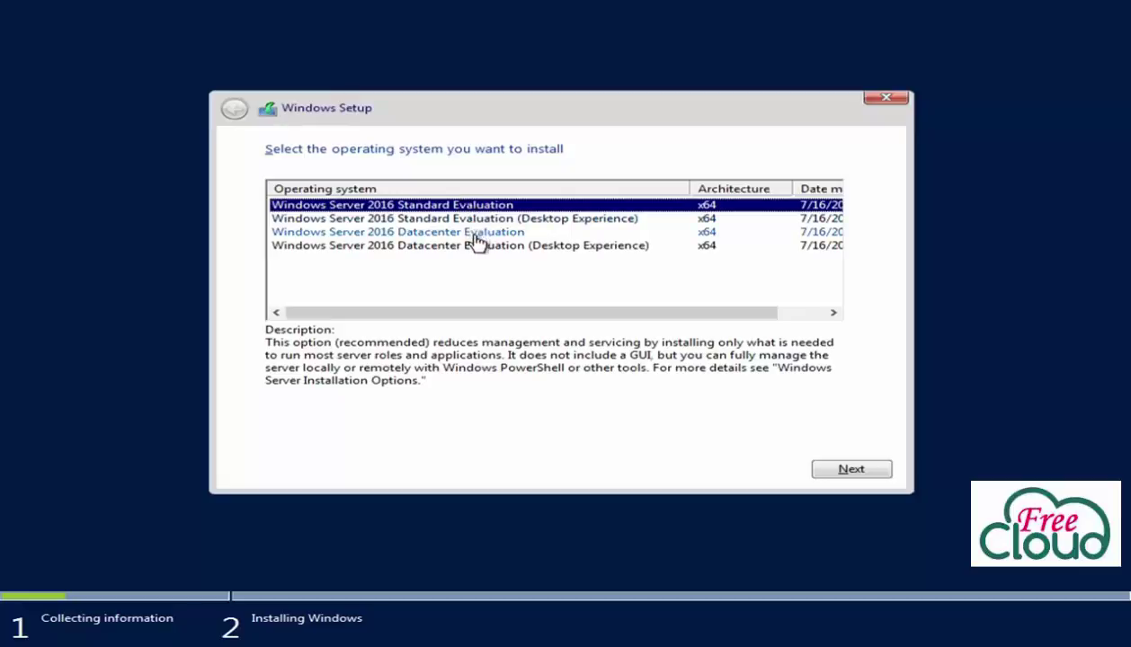
click(533, 222)
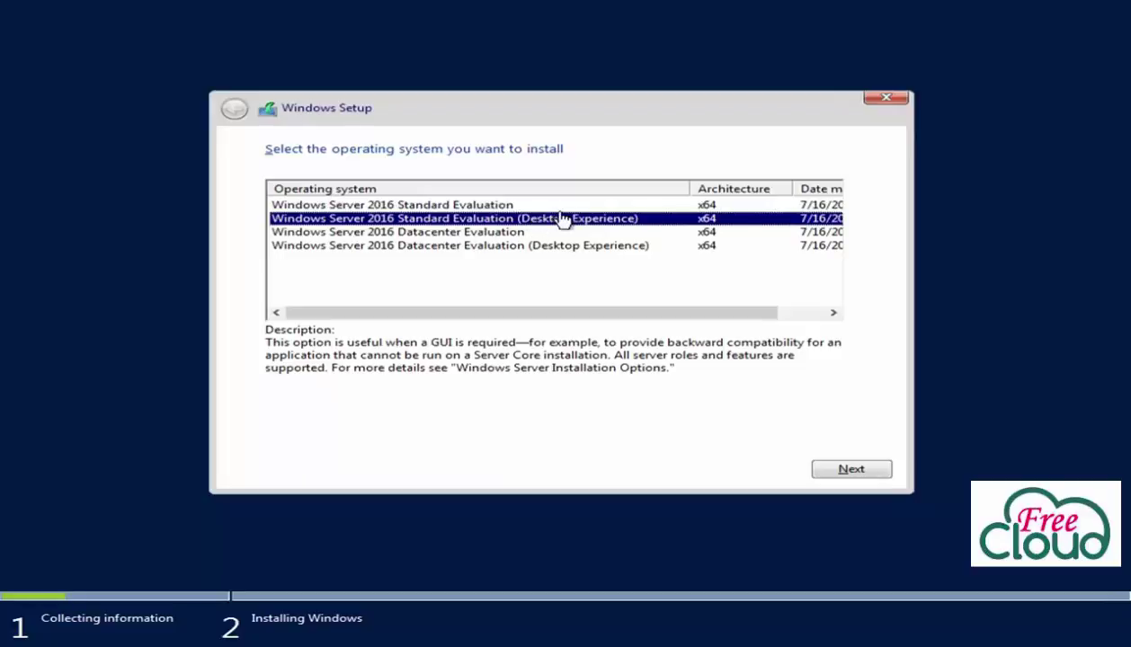
click(833, 469)
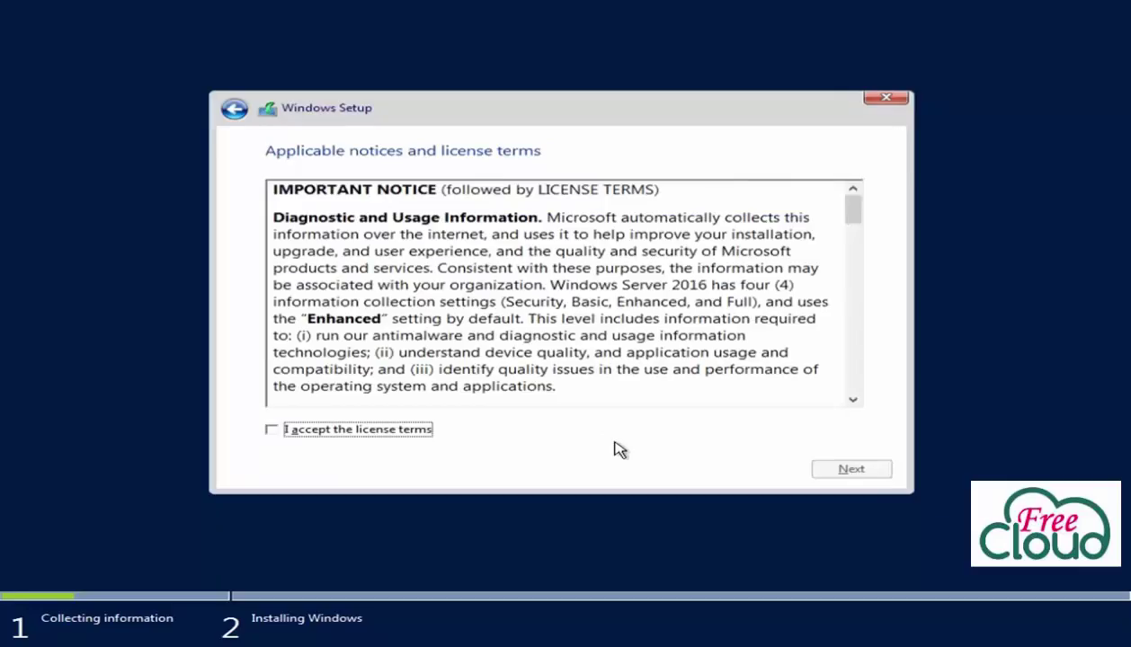
Accept the license terms and pick 'Custom: Install Windows only (advanced)'
click(351, 431)
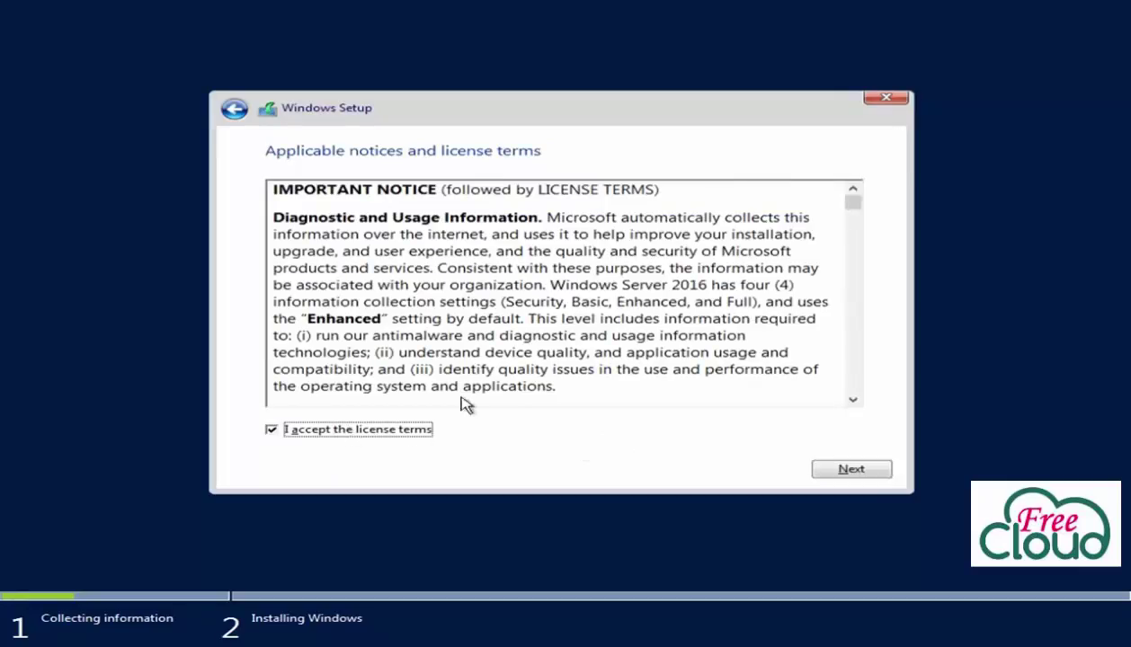
click(852, 471)
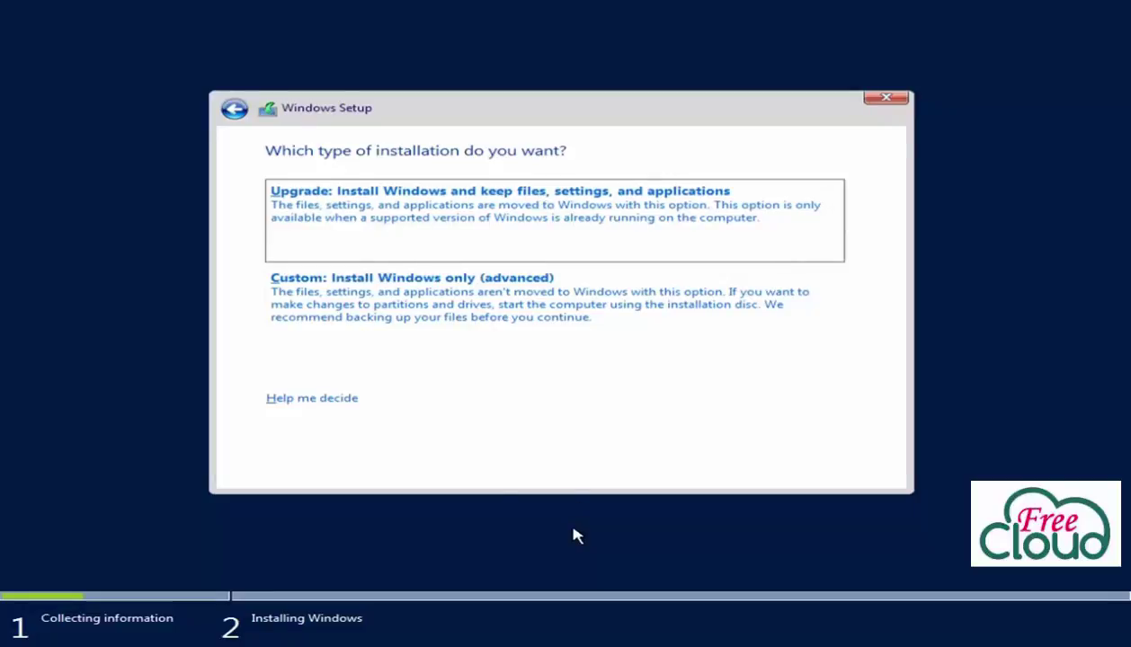
click(454, 295)
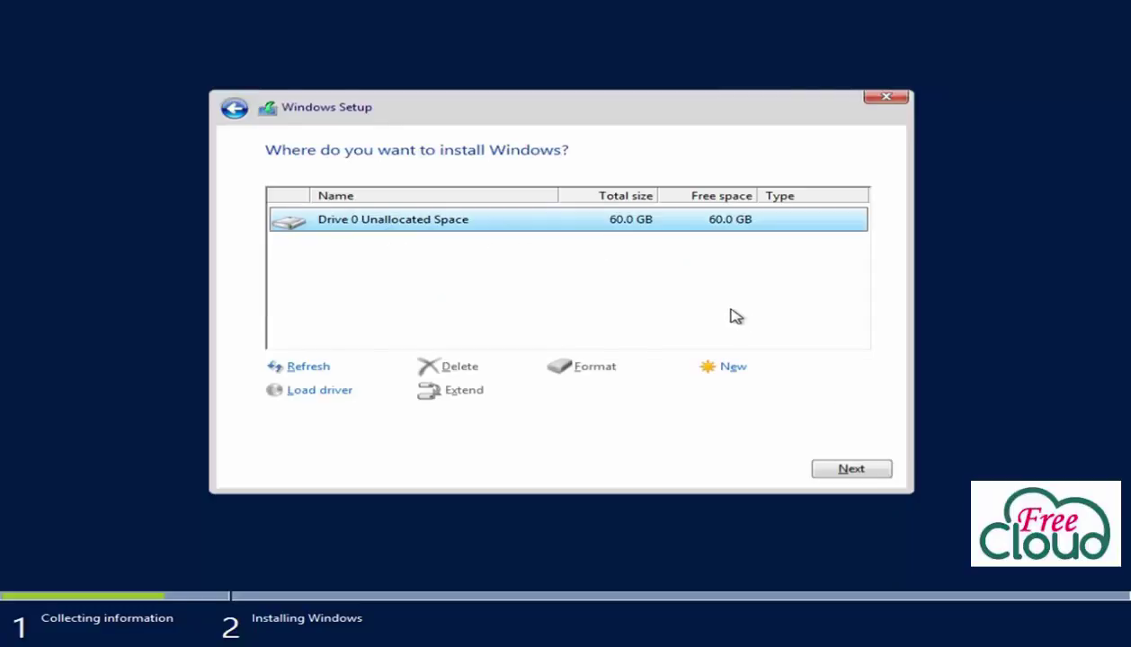
Create a 61440 MB partition on Drive 0, allow the extra system partitions, and install to Partition 2
click(736, 372)
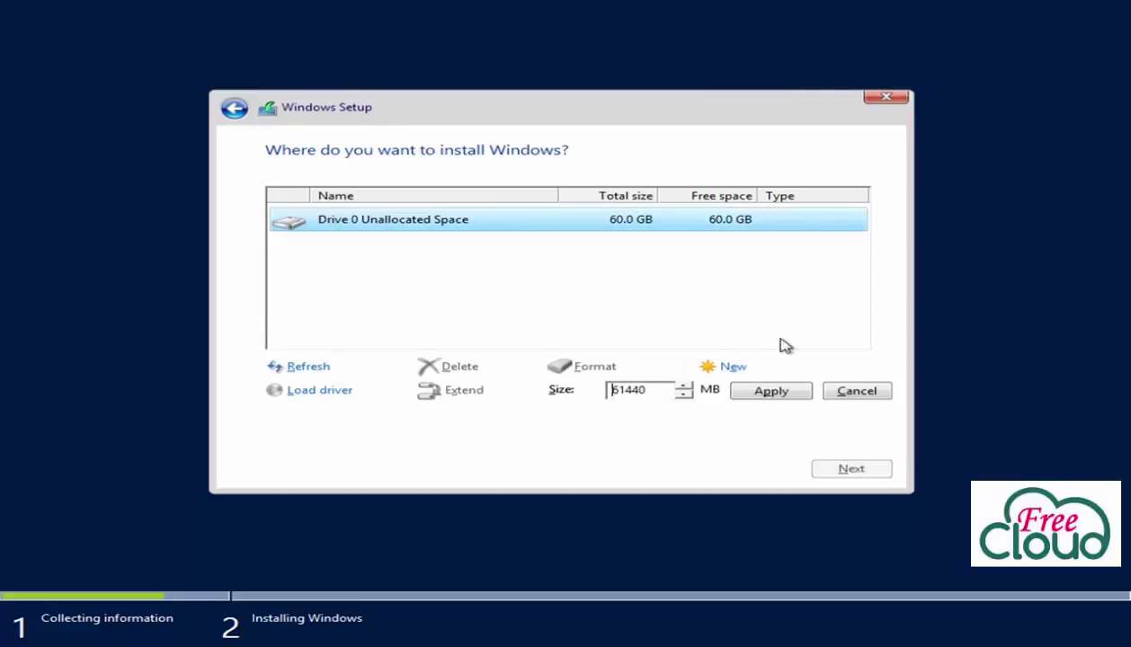
click(764, 401)
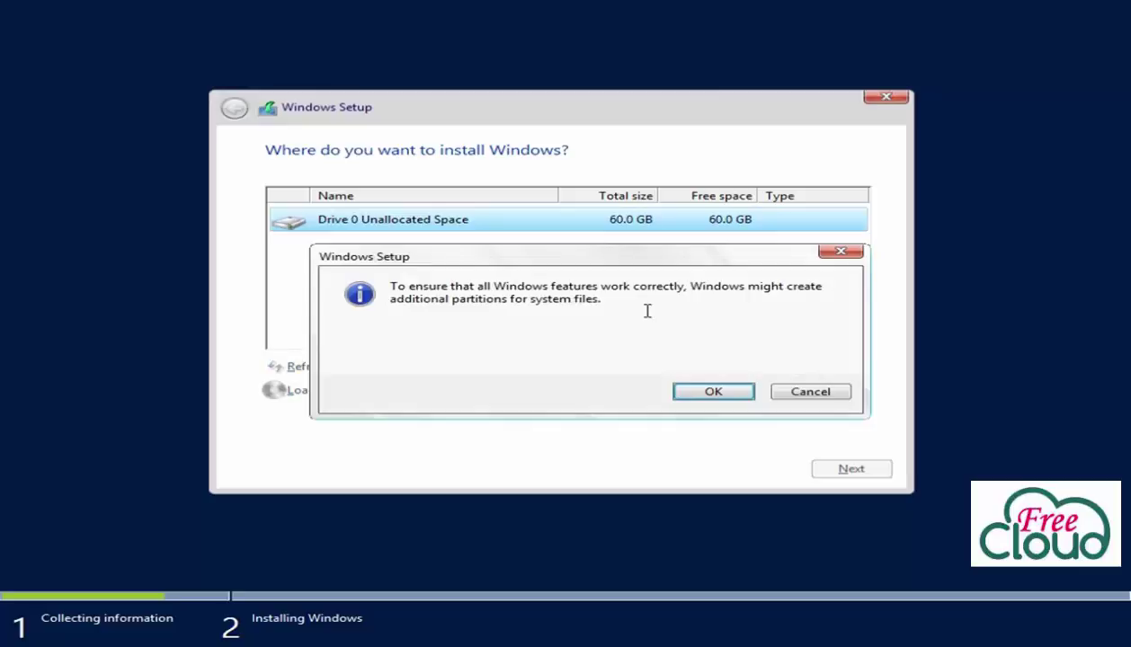
click(712, 393)
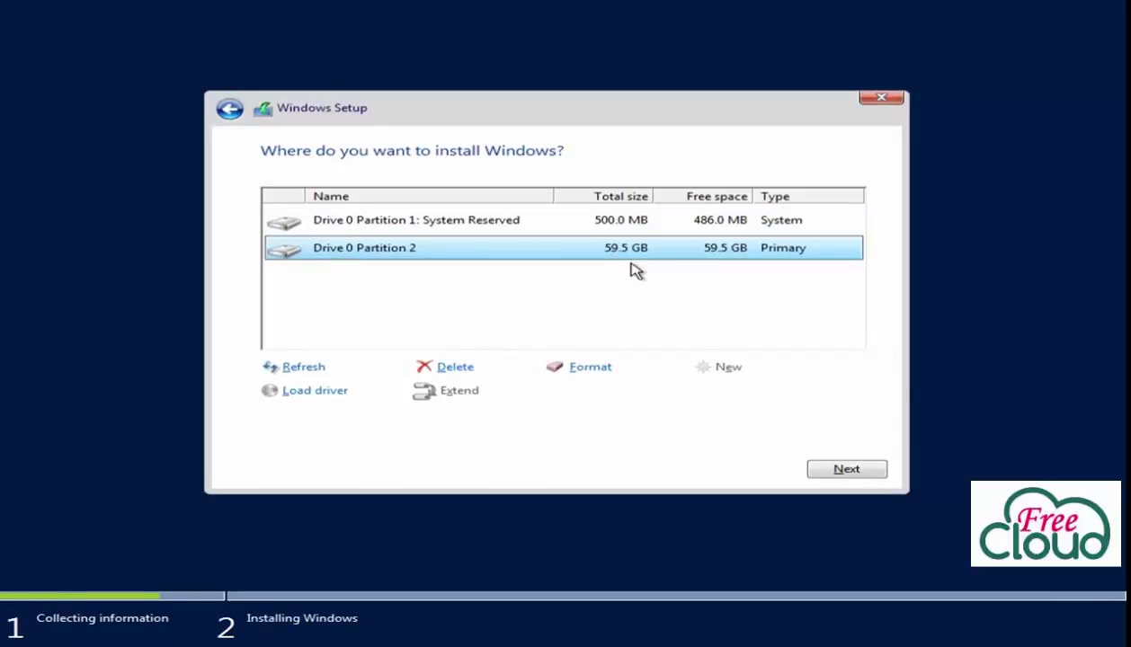
click(828, 470)
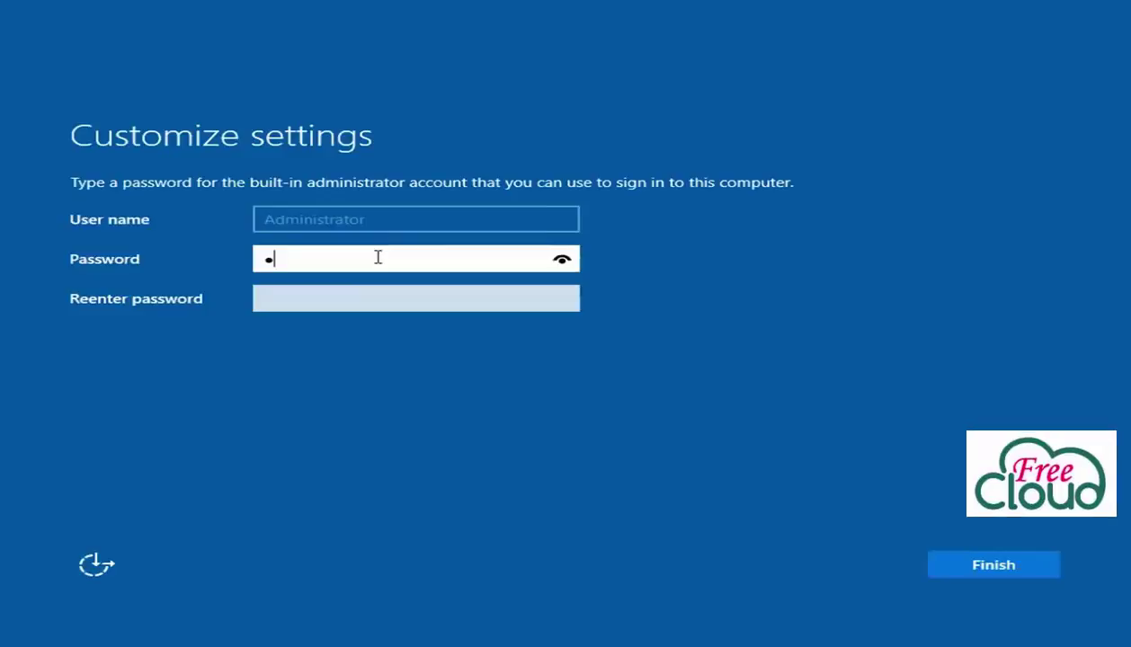
Enter the Administrator account password and retype it in the Reenter password field
key(Tab)
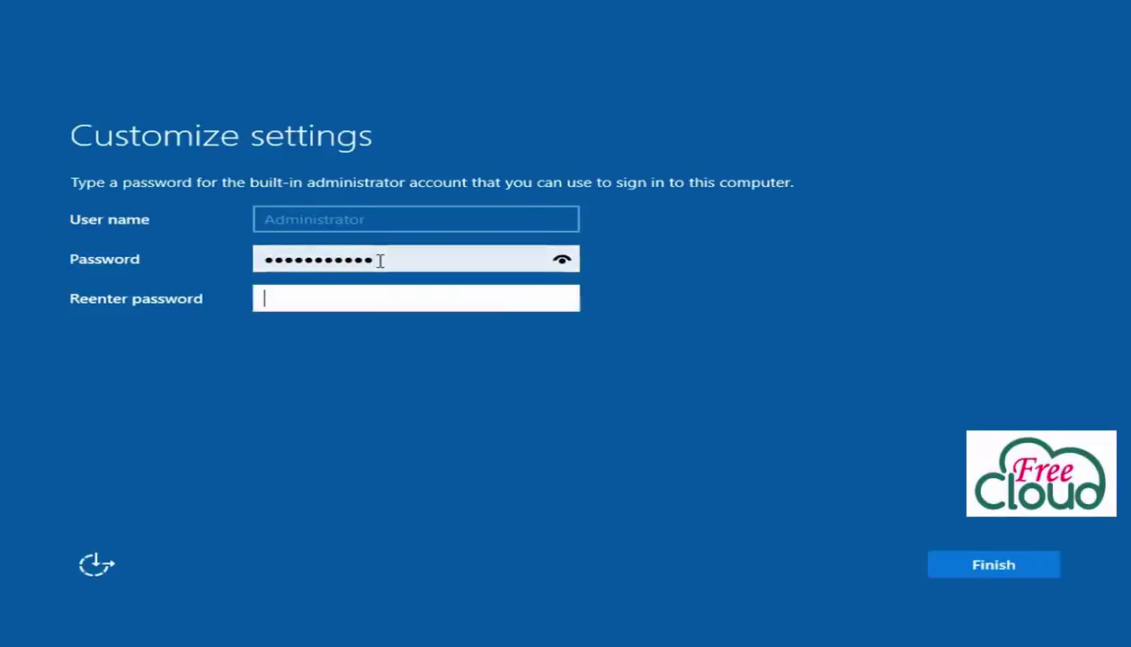
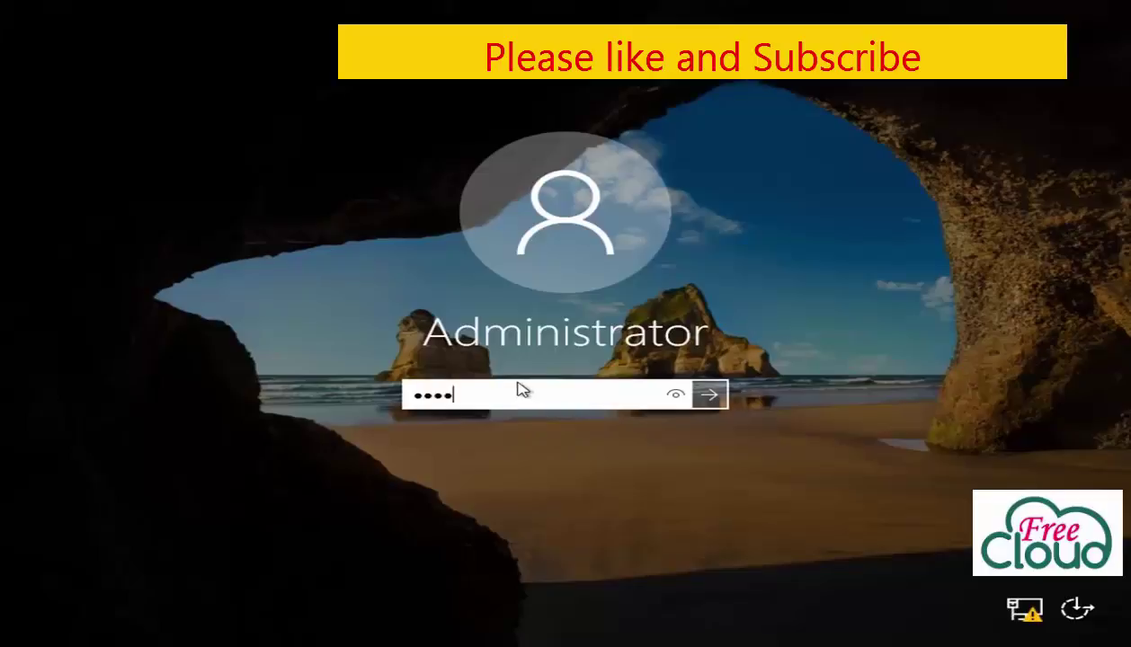
Sign in as Administrator by entering the account password
key(Return)
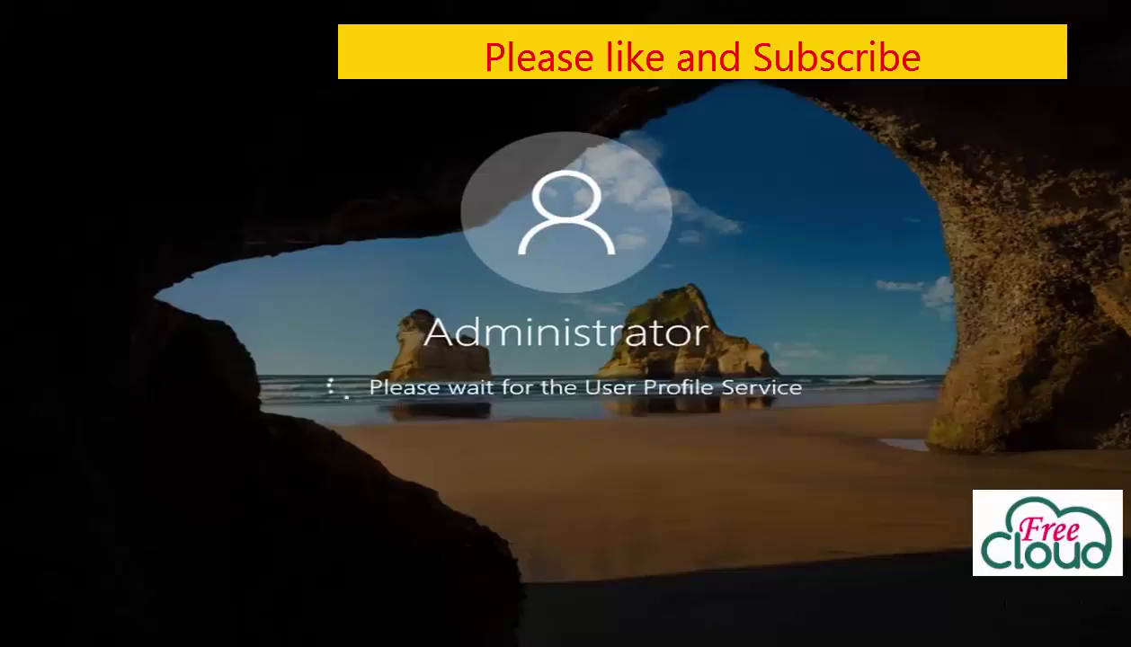